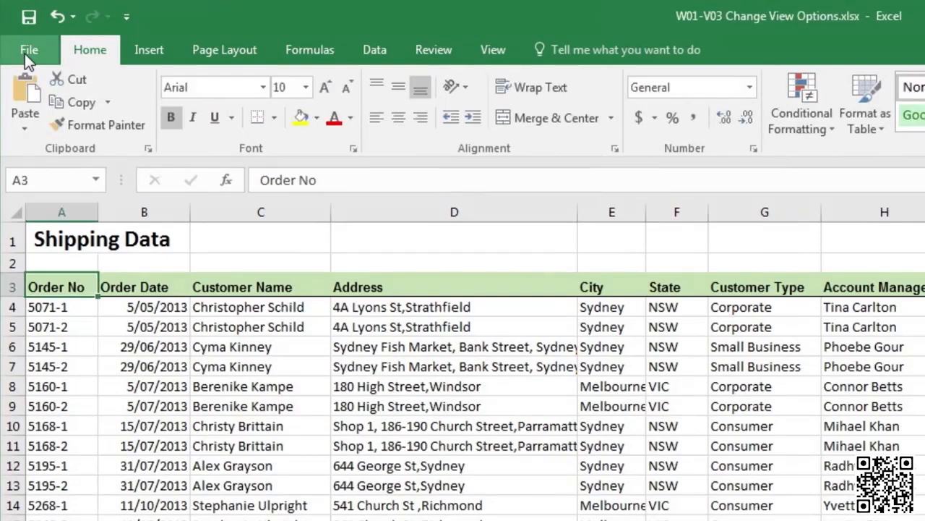
Create a new blank workbook (Book5) from the File menu's New page
{"action": "left_click", "coordinate": [25, 54]}
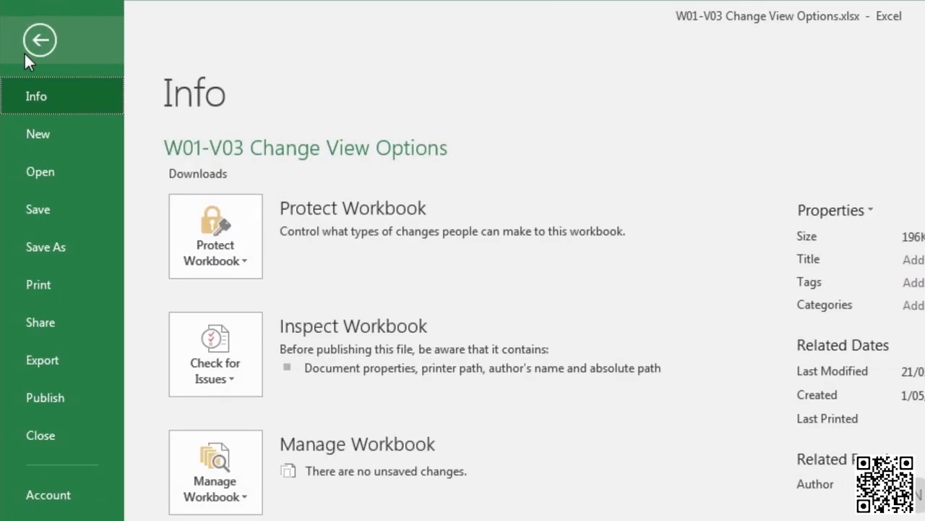
{"action": "left_click", "coordinate": [50, 142]}
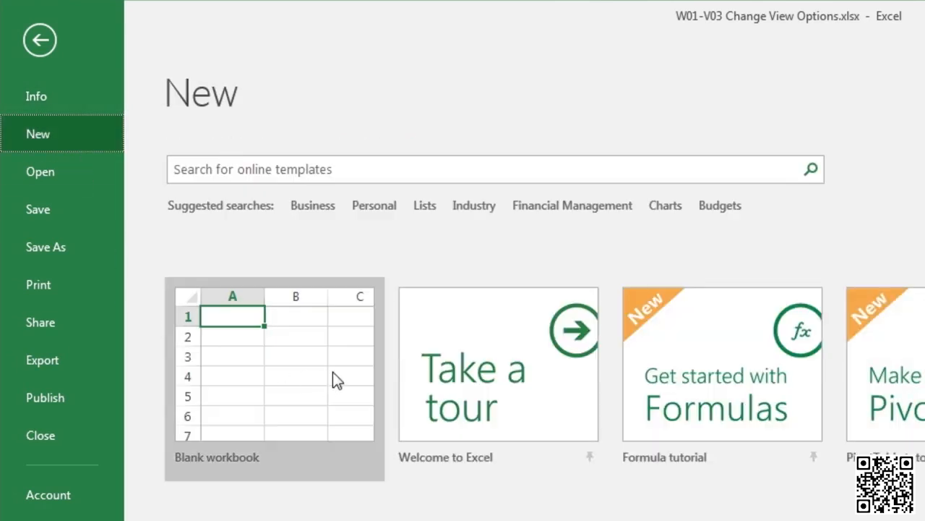
{"action": "left_click", "coordinate": [260, 376]}
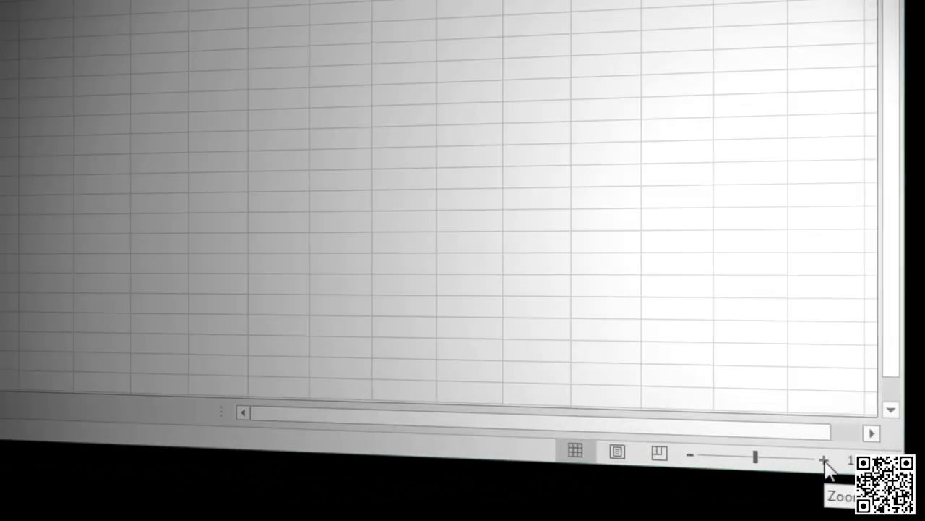
Zoom in on Sheet1 six steps with the status-bar zoom control
{"action": "left_click", "coordinate": [825, 461]}
{"action": "left_click", "coordinate": [825, 461]}
{"action": "left_click", "coordinate": [825, 461]}
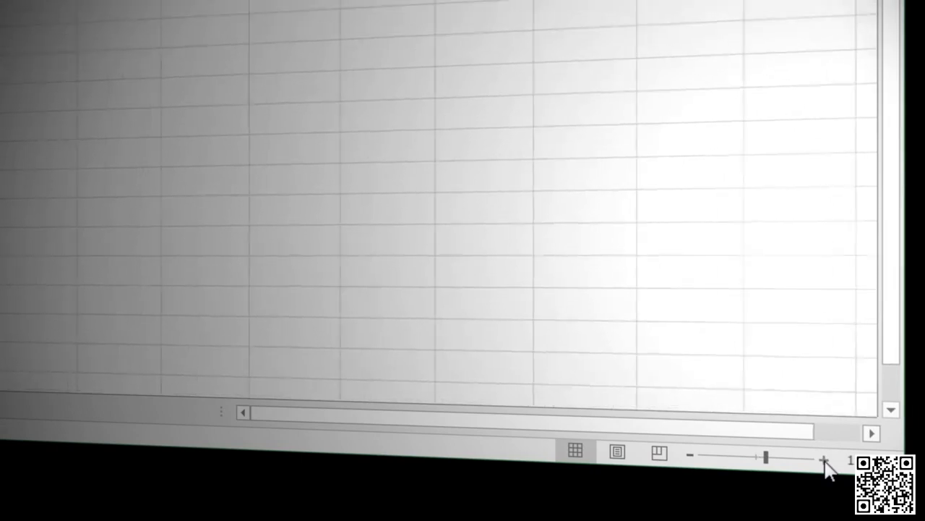
{"action": "left_click", "coordinate": [825, 461]}
{"action": "left_click", "coordinate": [825, 461]}
{"action": "left_click", "coordinate": [825, 461]}
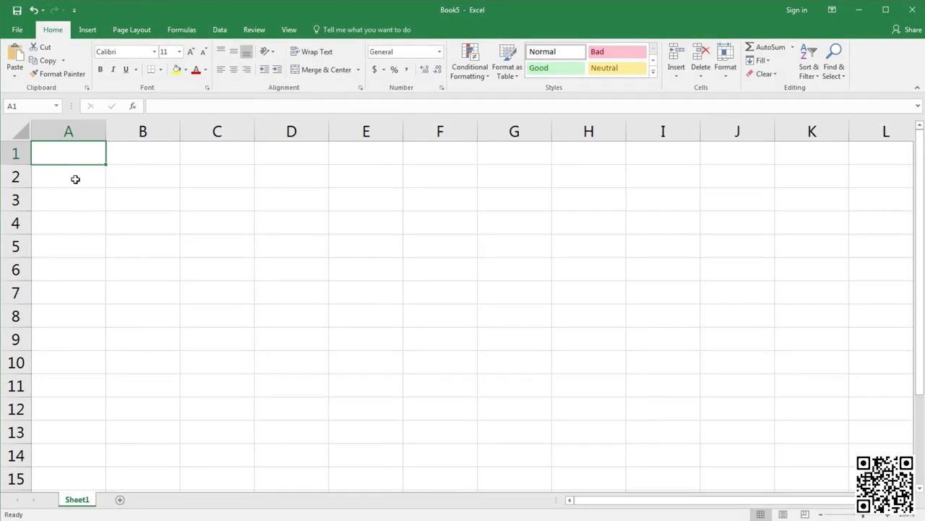
Enter the title Expenses in A1 and move down to A3
{"action": "type", "text": "Exp"}
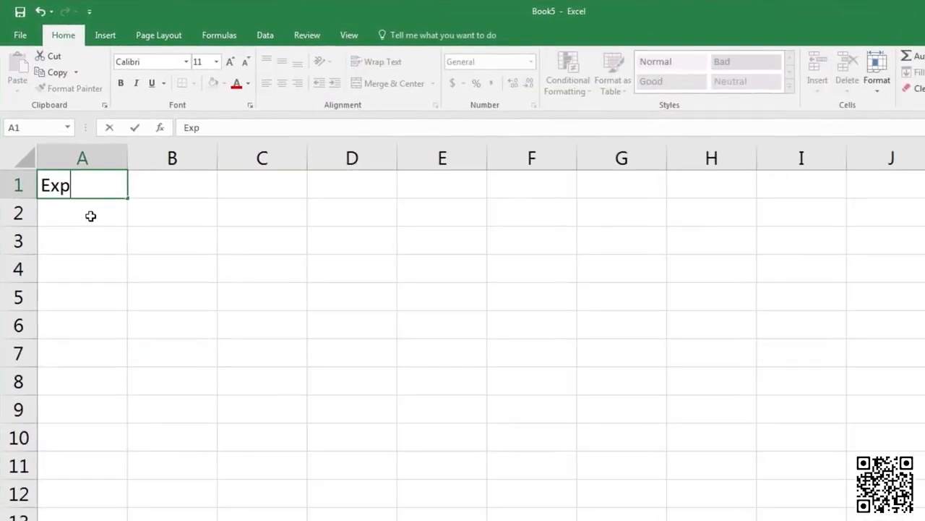
{"action": "type", "text": "enses"}
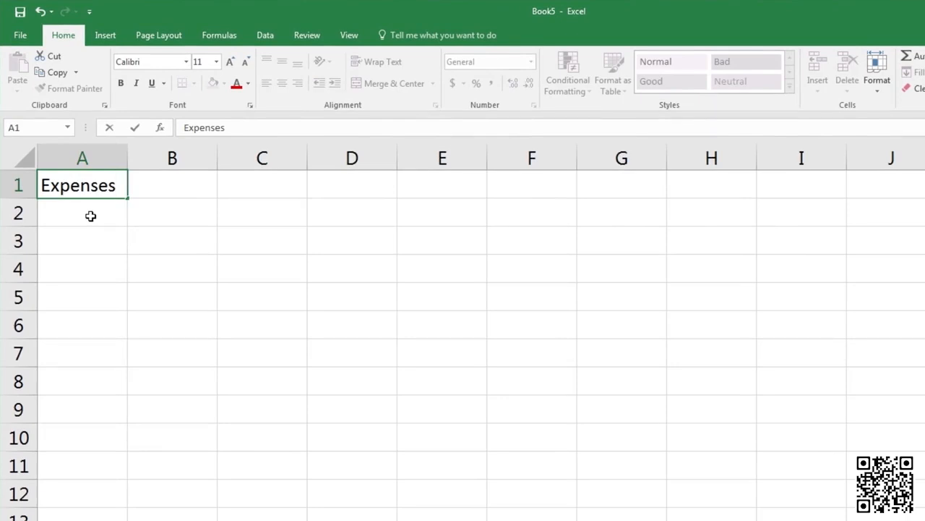
{"action": "key", "text": "Return"}
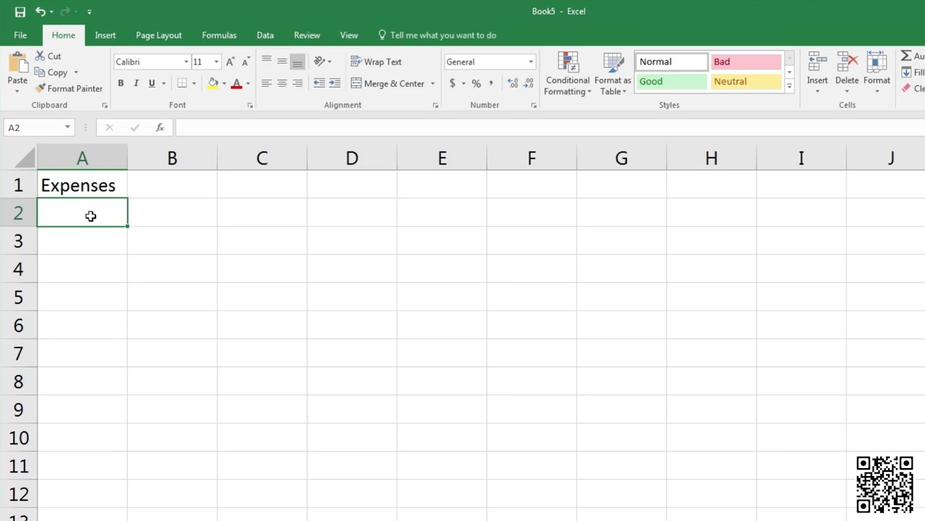
{"action": "key", "text": "Return"}
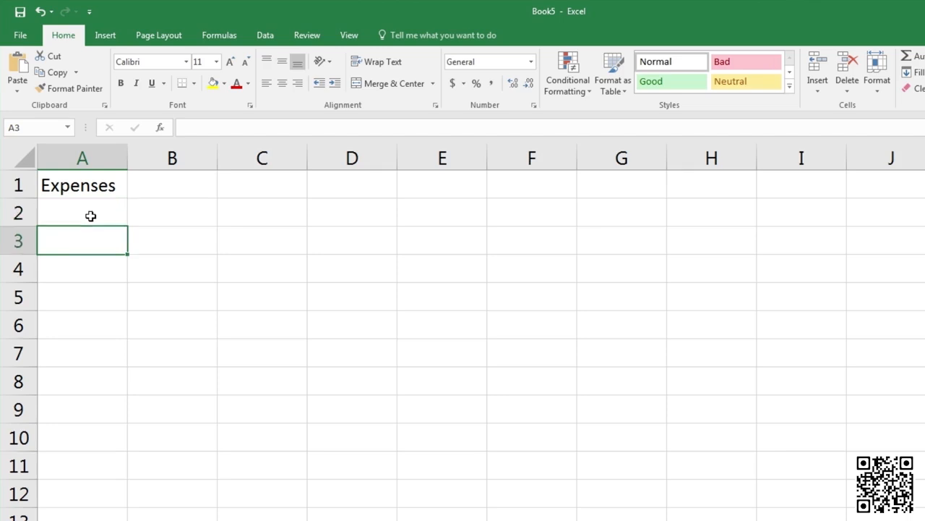
Enter the column headings Item in A3 and Cost in B3
{"action": "type", "text": "Item"}
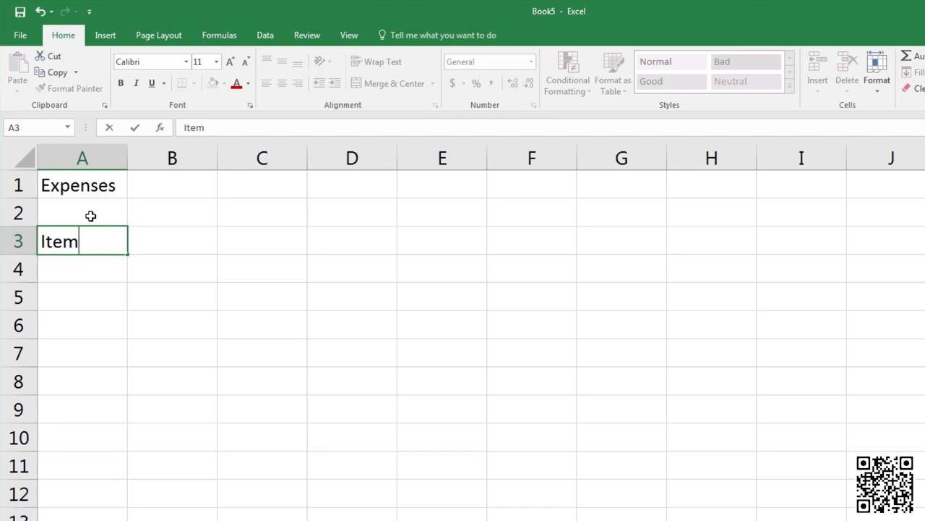
{"action": "key", "text": "Tab"}
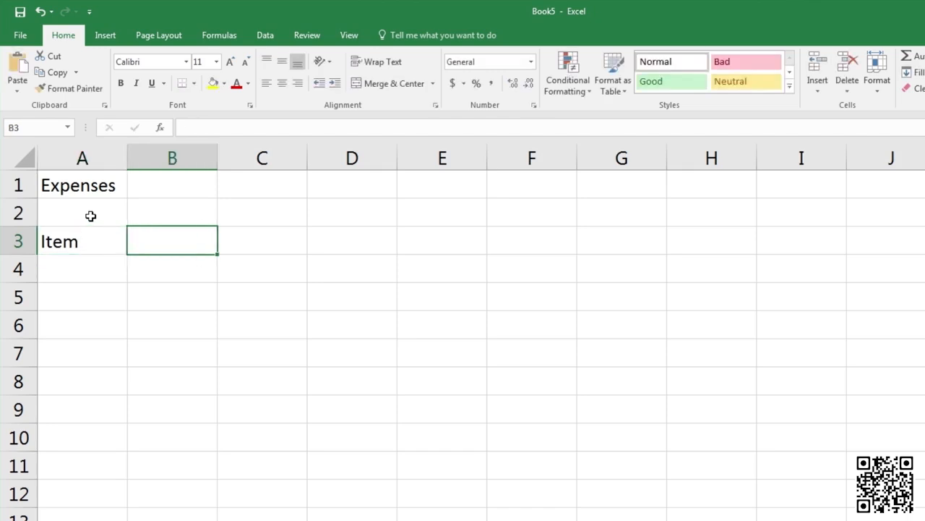
{"action": "type", "text": "Cost"}
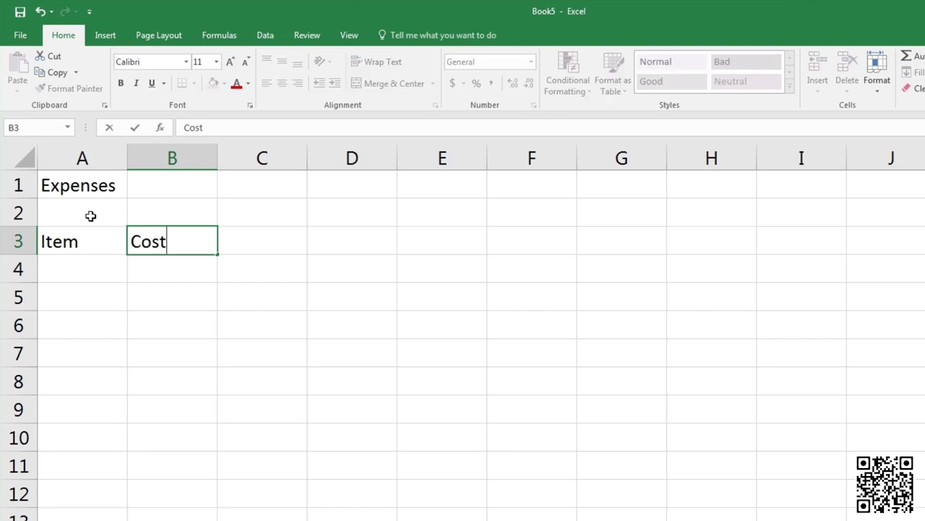
{"action": "key", "text": "Return"}
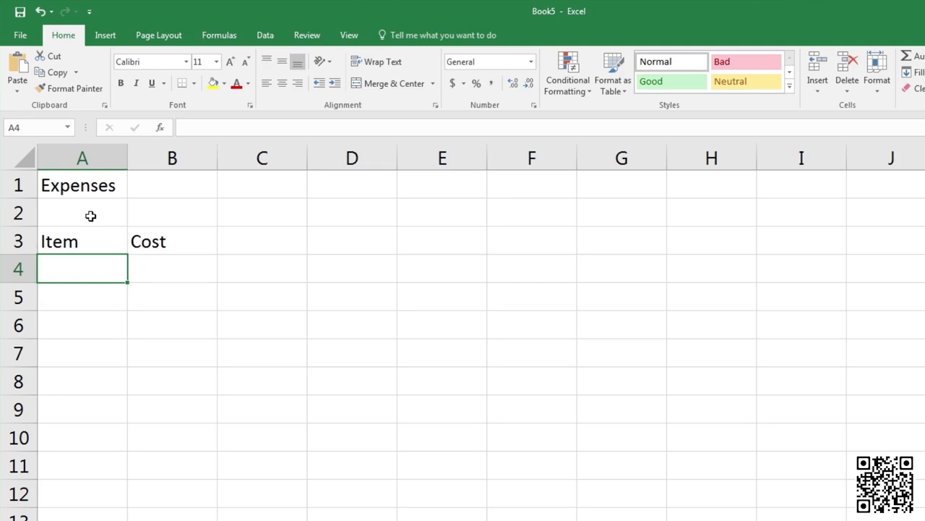
Enter the expense rows Train 6.3, Coffee 3.5 and Lunch 12
{"action": "type", "text": "T"}
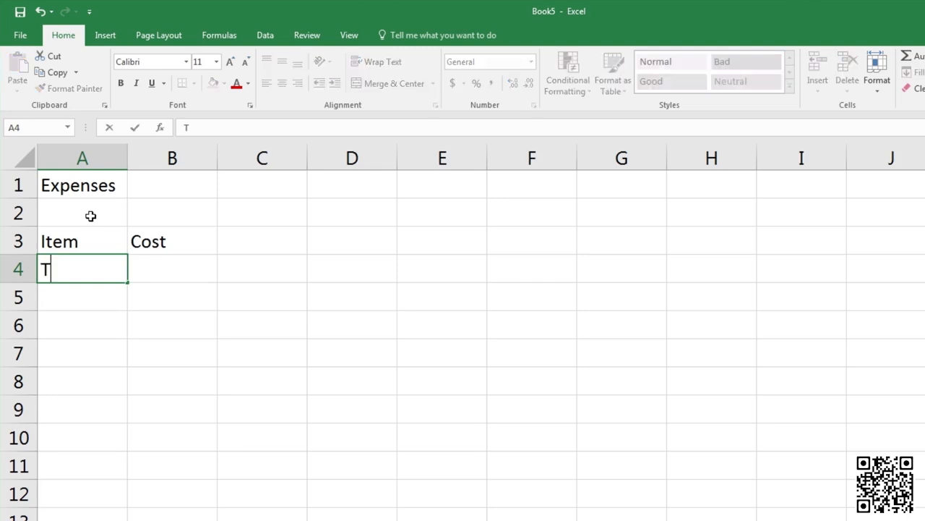
{"action": "type", "text": "rain"}
{"action": "key", "text": "Tab"}
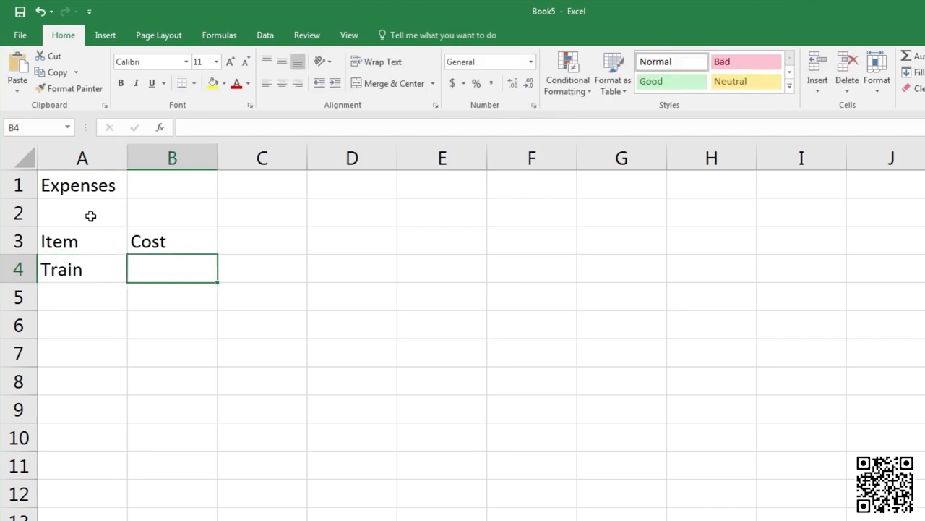
{"action": "type", "text": "6"}
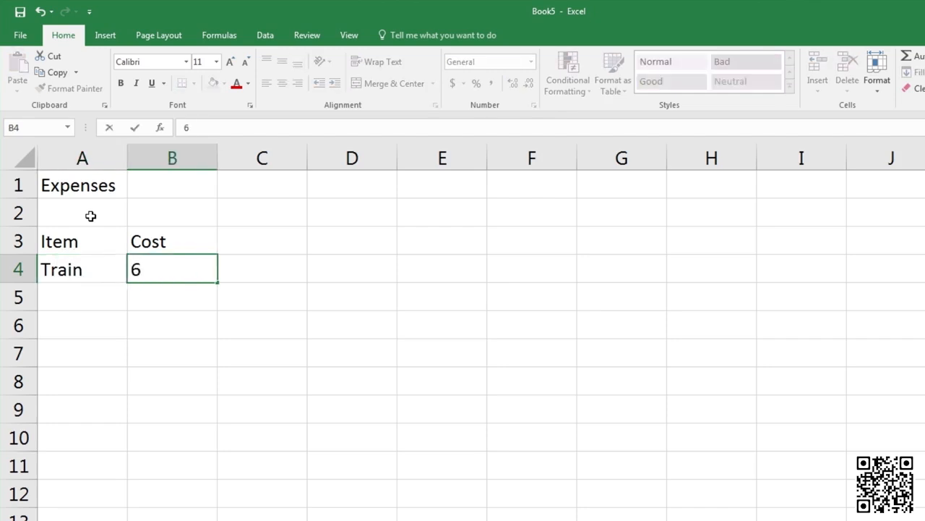
{"action": "type", "text": ".3"}
{"action": "key", "text": "Return"}
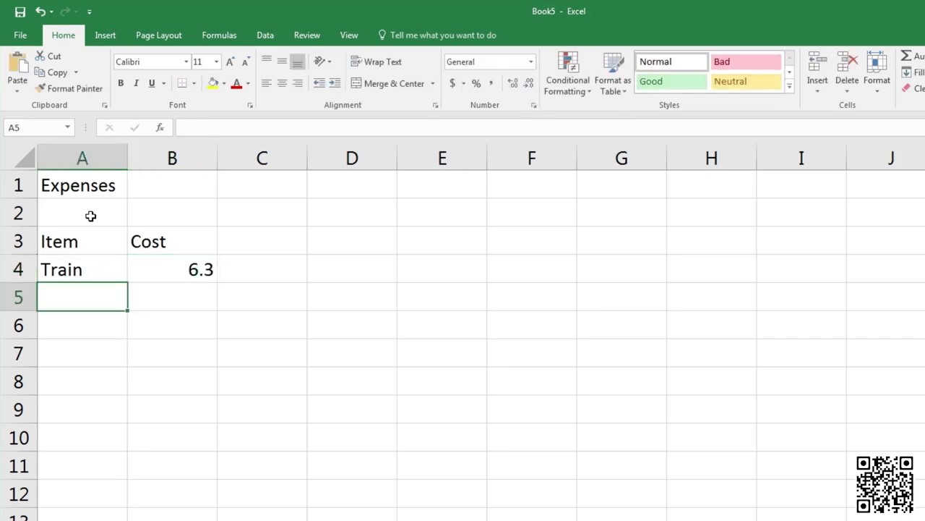
{"action": "type", "text": "Coffee"}
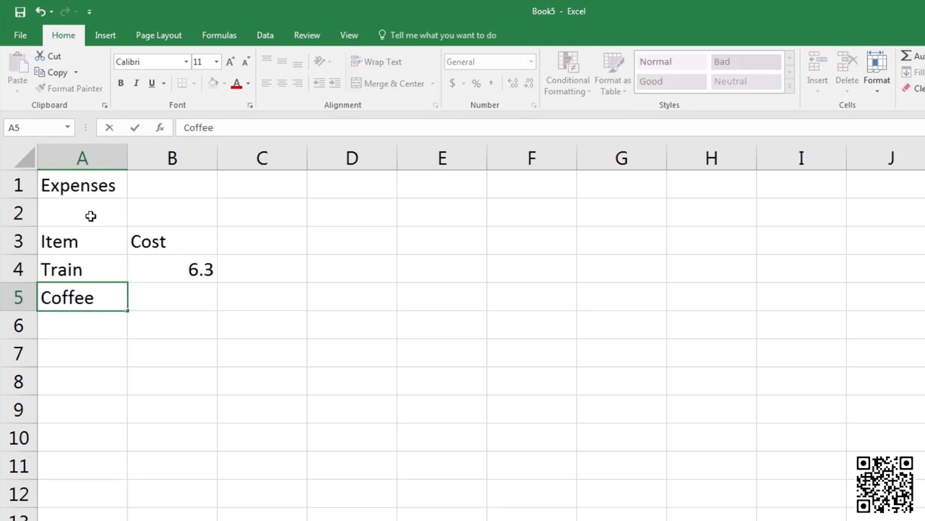
{"action": "key", "text": "Tab"}
{"action": "type", "text": "3.5"}
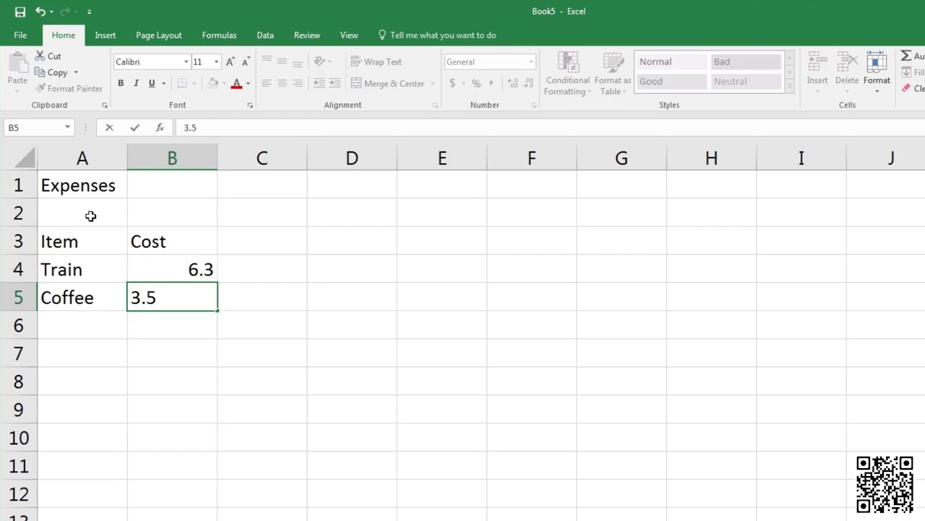
{"action": "key", "text": "Return"}
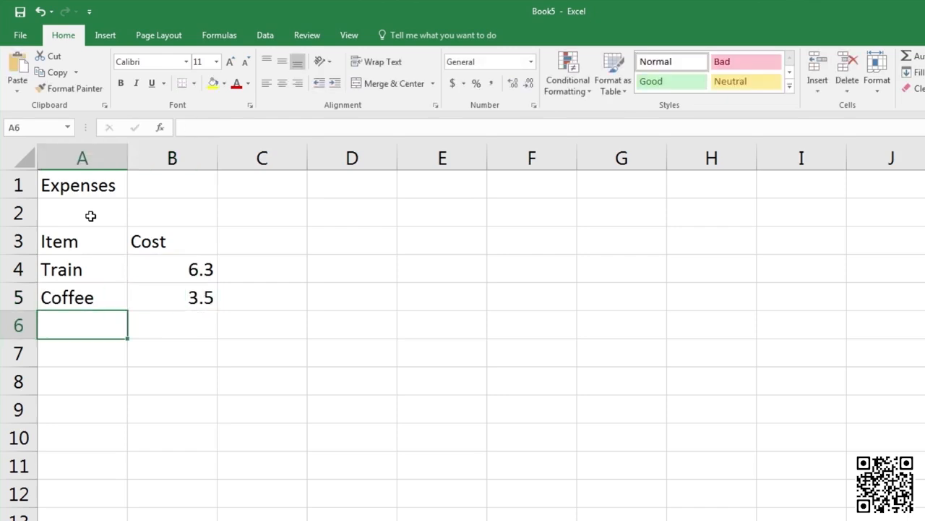
{"action": "type", "text": "Lunch"}
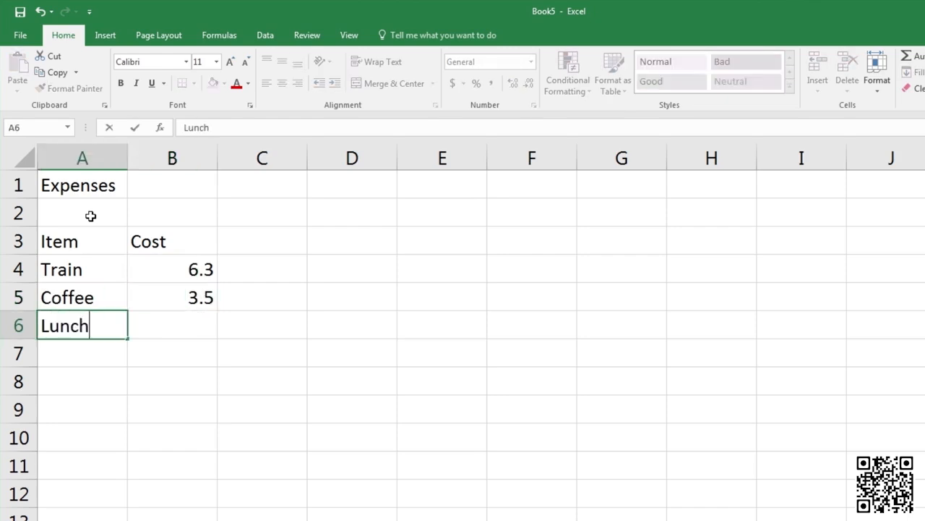
{"action": "key", "text": "Tab"}
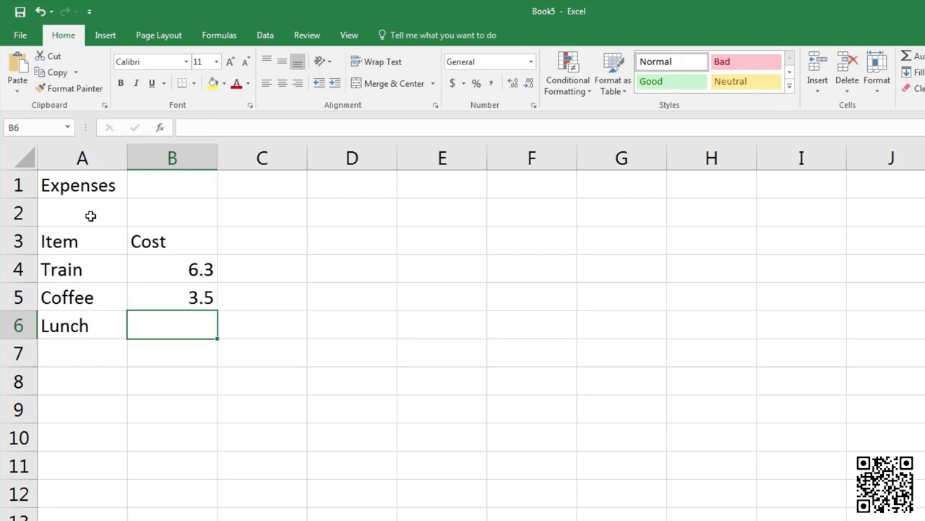
{"action": "type", "text": "12"}
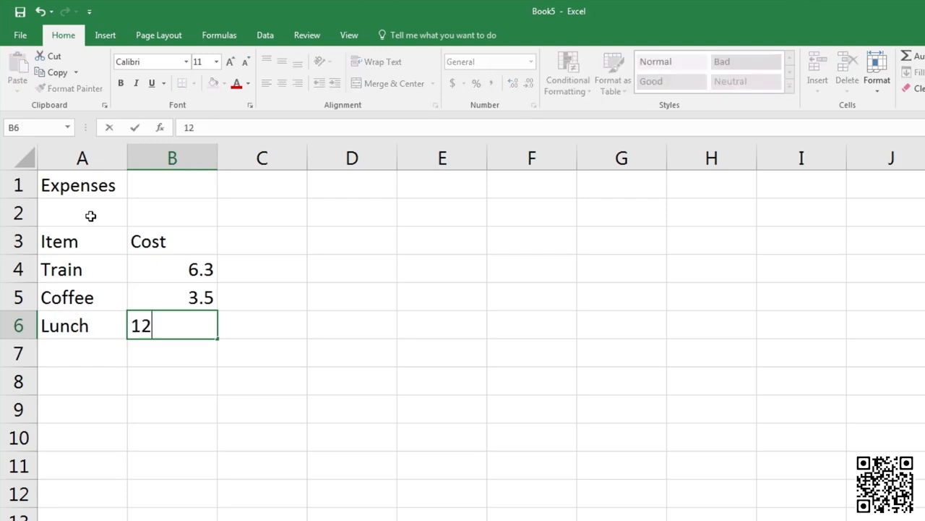
{"action": "key", "text": "Return"}
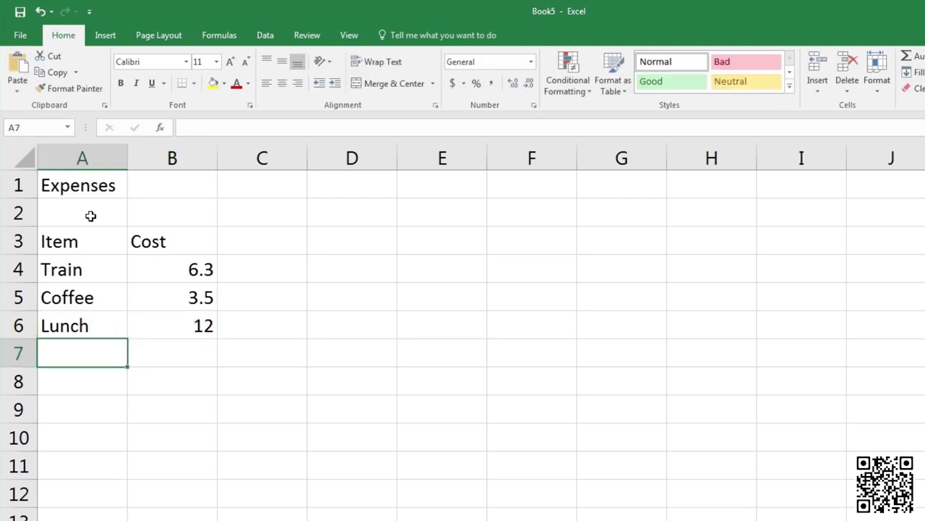
Add a trial Juice item in A7, then clear it again
{"action": "type", "text": "Juice"}
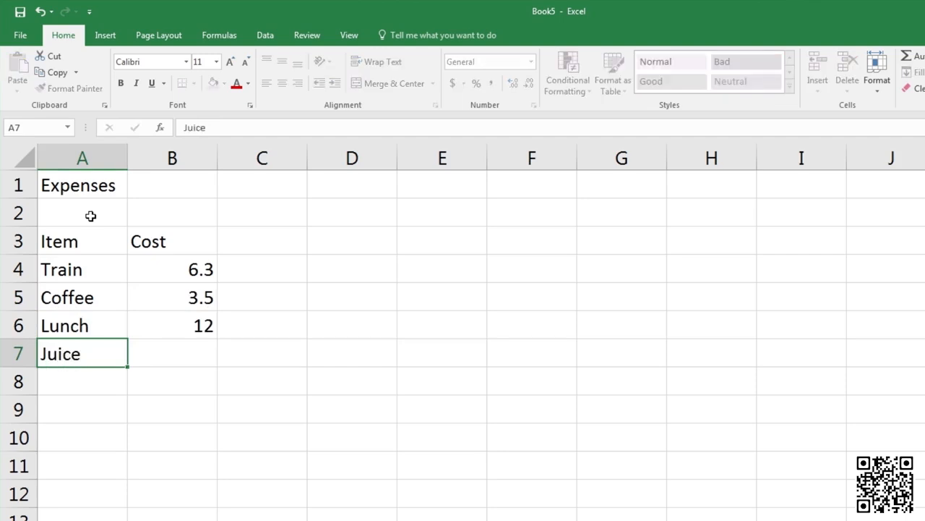
{"action": "key", "text": "Return"}
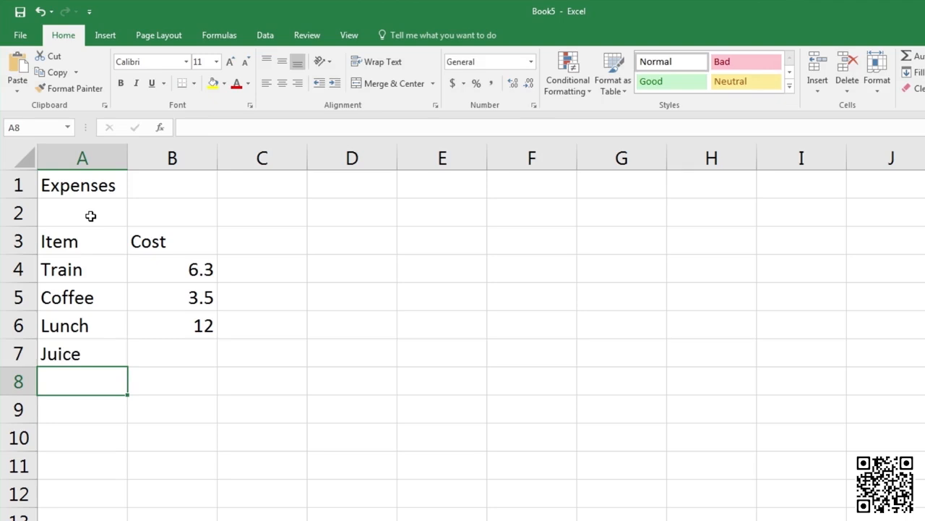
{"action": "left_click", "coordinate": [95, 346]}
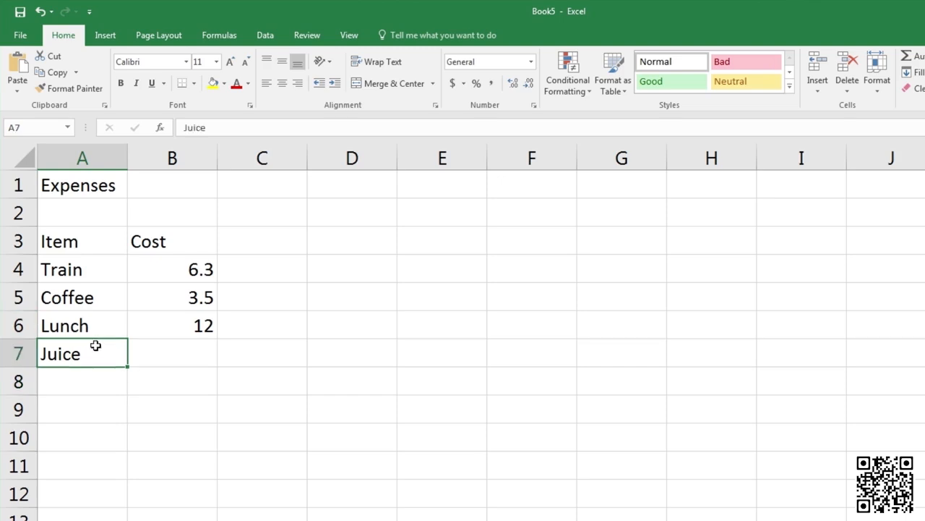
{"action": "key", "text": "Delete"}
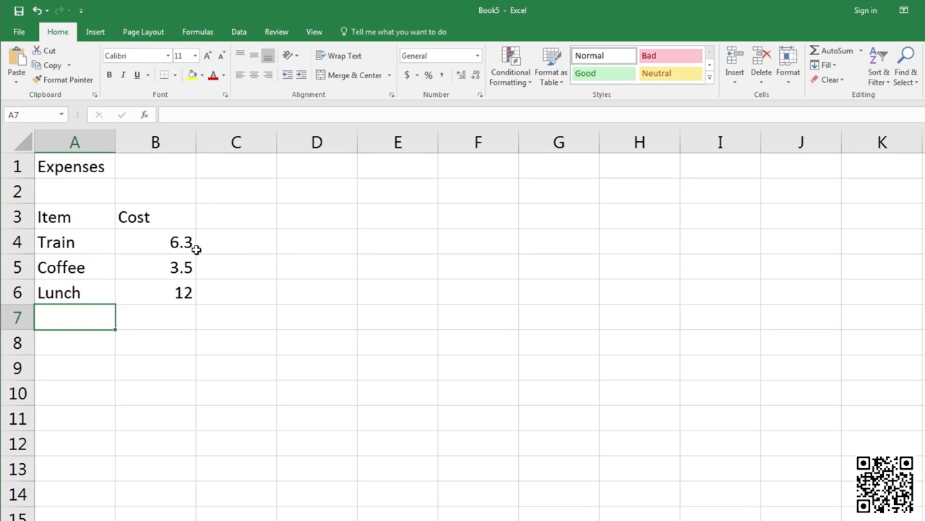
Replace the Train cost in B4 with 12.6
{"action": "left_click", "coordinate": [160, 245]}
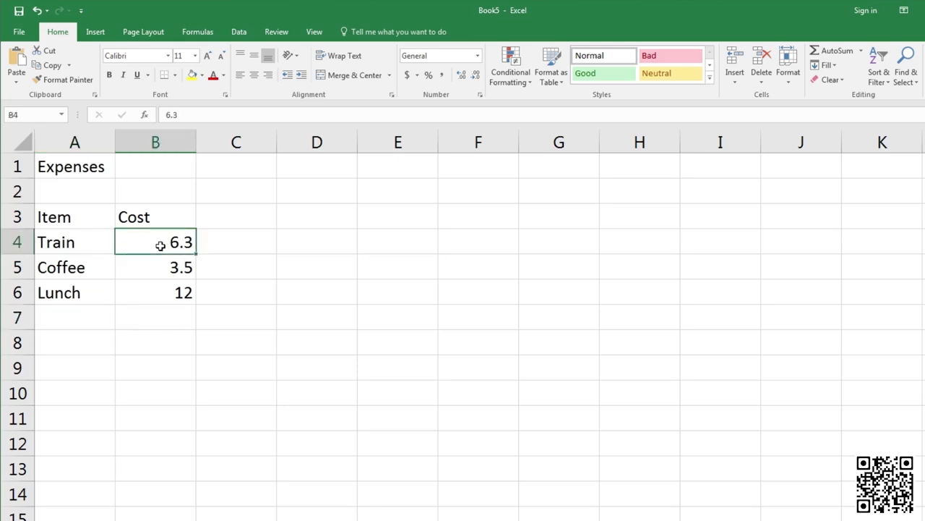
{"action": "type", "text": "1"}
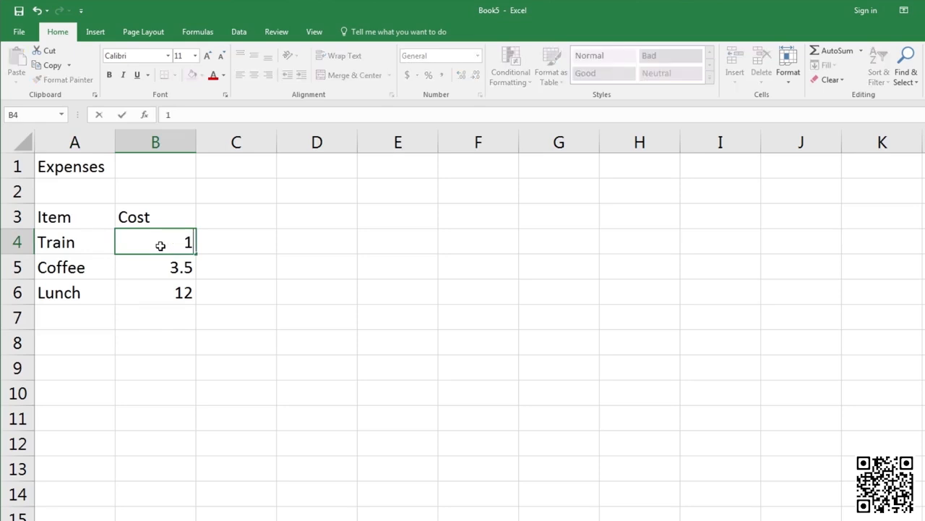
{"action": "type", "text": "2.6"}
{"action": "key", "text": "ctrl+Return"}
{"action": "key", "text": "Return"}
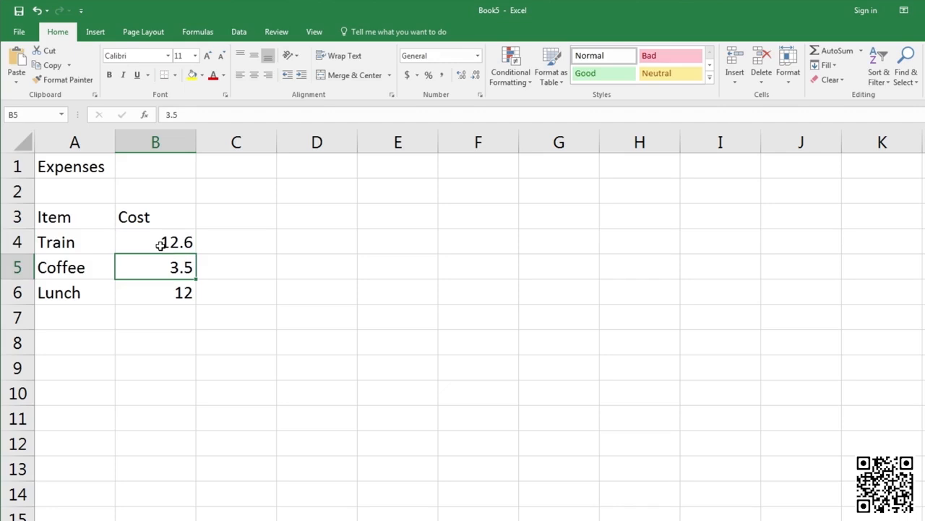
{"action": "left_click", "coordinate": [92, 245]}
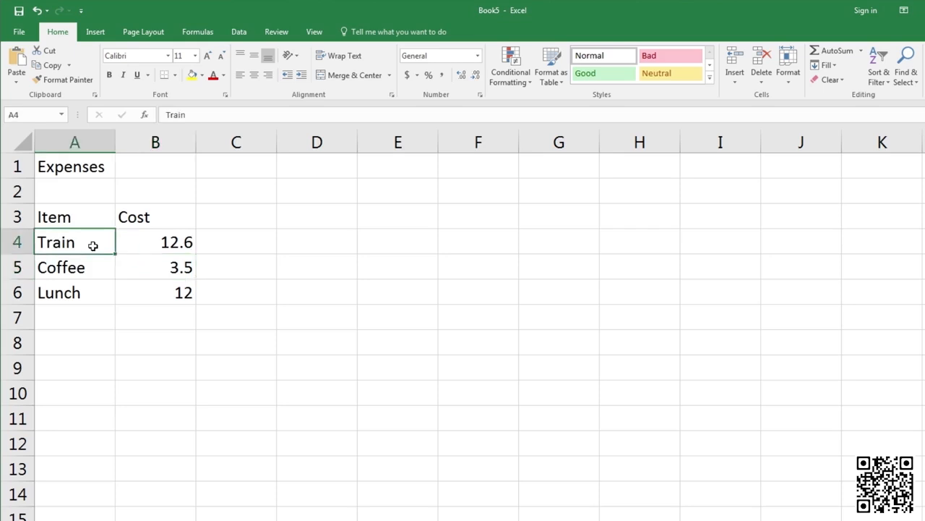
Try editing the Train label in the formula bar, then revert it to Train
{"action": "left_click", "coordinate": [196, 113]}
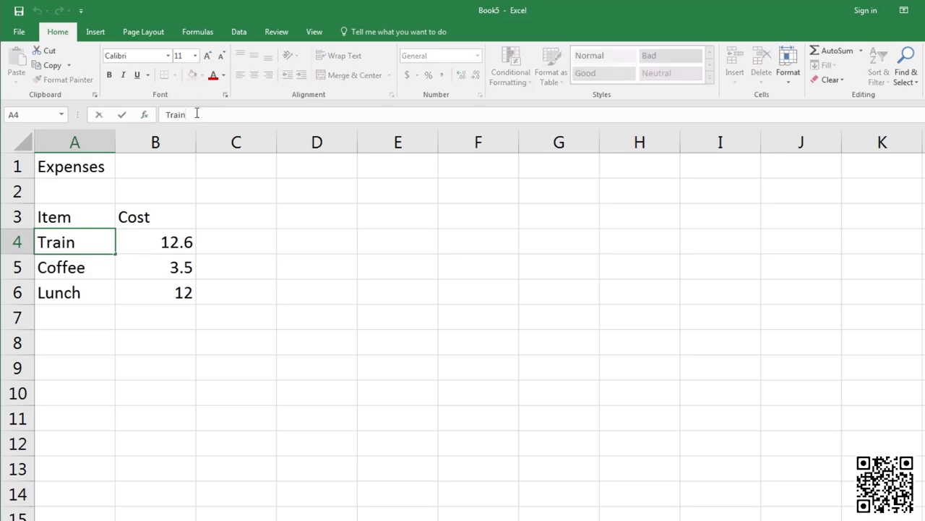
{"action": "type", "text": "R"}
{"action": "type", "text": "de"}
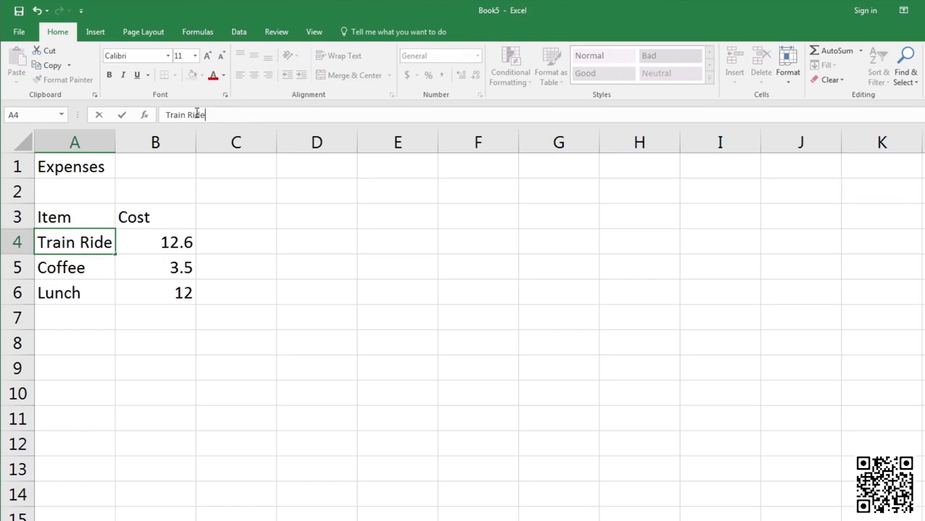
{"action": "key", "text": "BackSpace"}
{"action": "key", "text": "BackSpace"}
{"action": "key", "text": "BackSpace"}
{"action": "key", "text": "BackSpace"}
{"action": "key", "text": "BackSpace"}
{"action": "key", "text": "ctrl+Return"}
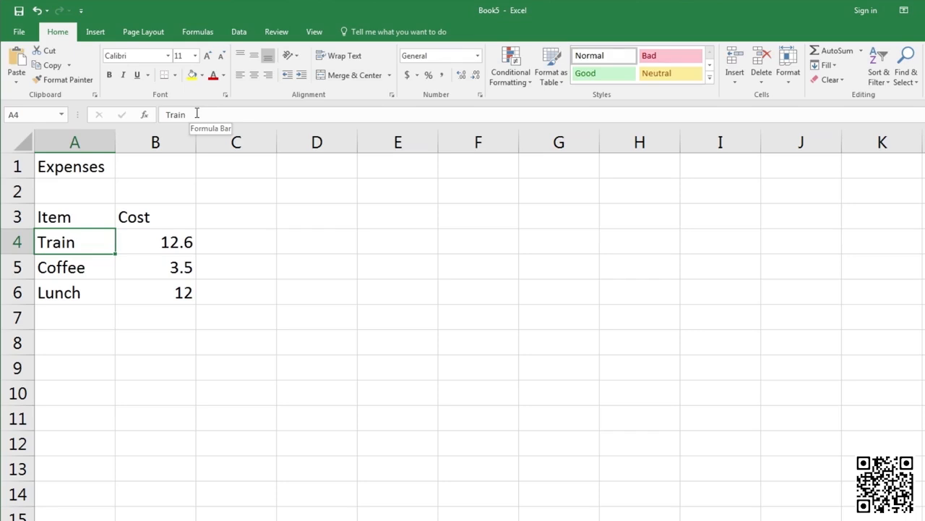
Rename A4 from Train to Train Ride, leaving Coffee unchanged
{"action": "double_click", "coordinate": [93, 244]}
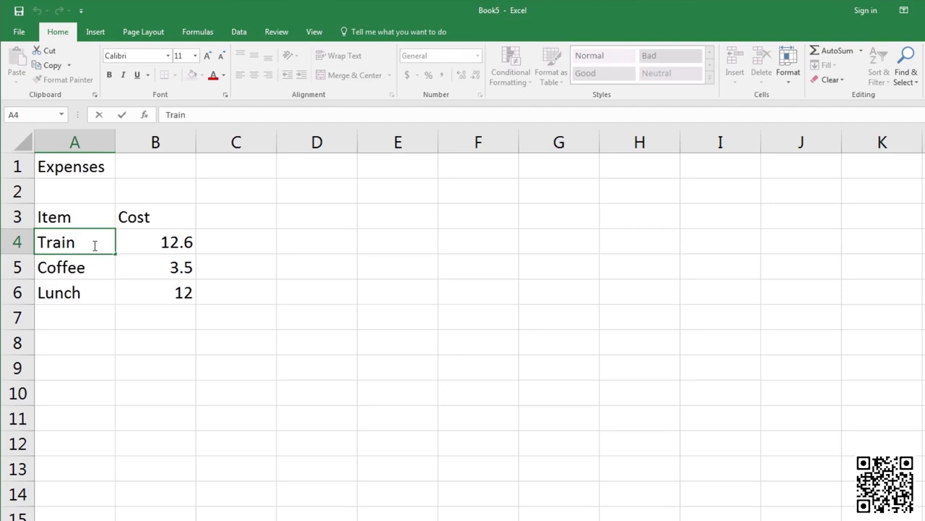
{"action": "type", "text": "Ride"}
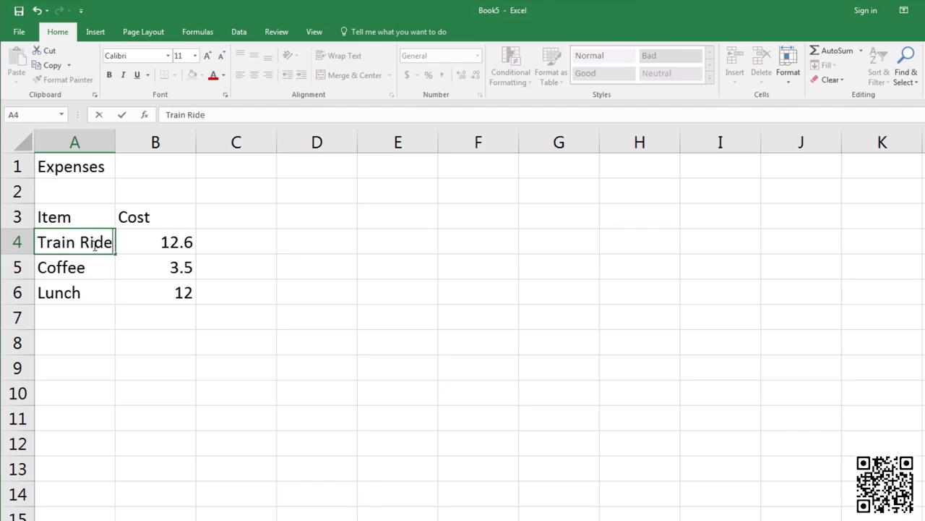
{"action": "key", "text": "Return"}
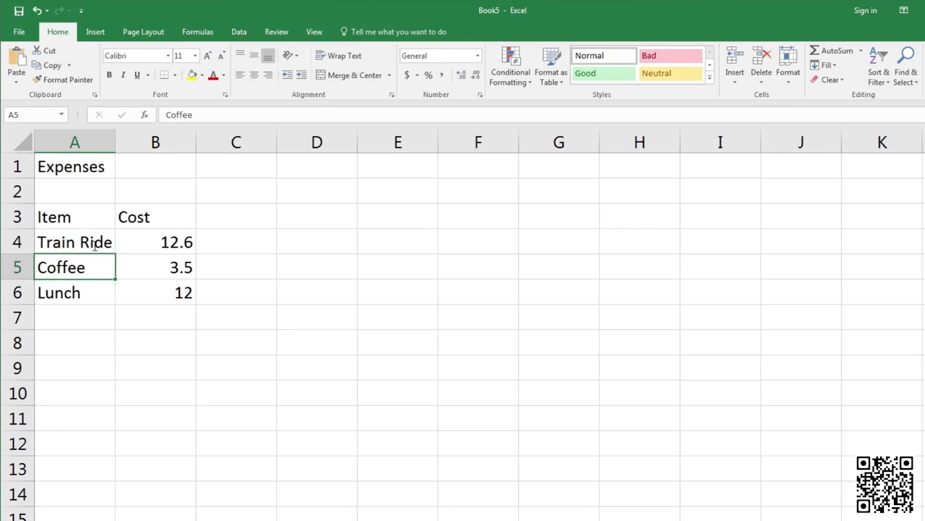
{"action": "key", "text": "F2"}
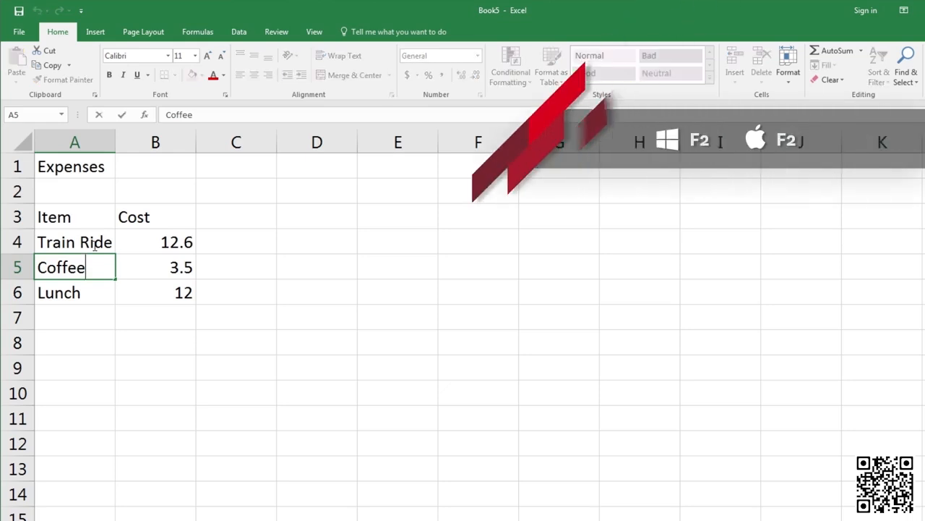
{"action": "key", "text": "Escape"}
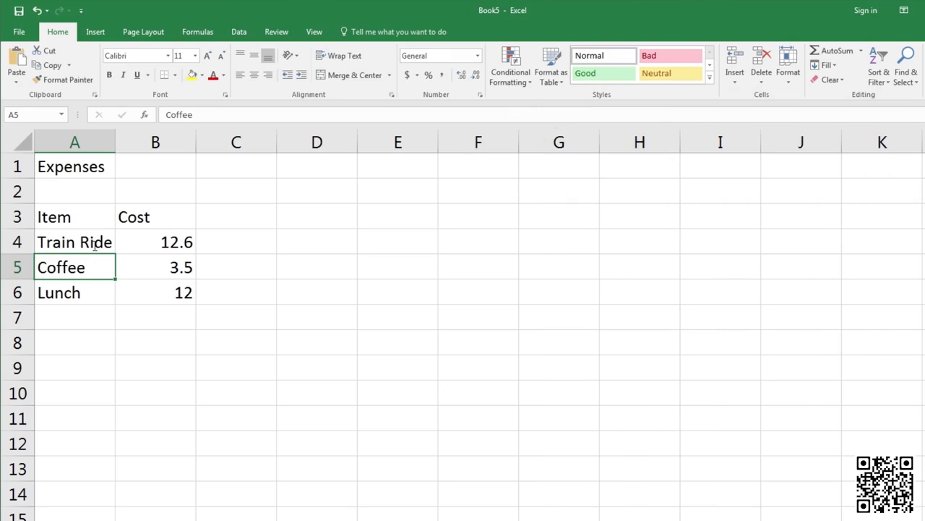
Enter the date 12/04/2017 in B1 beside the Expenses title
{"action": "left_click", "coordinate": [183, 167]}
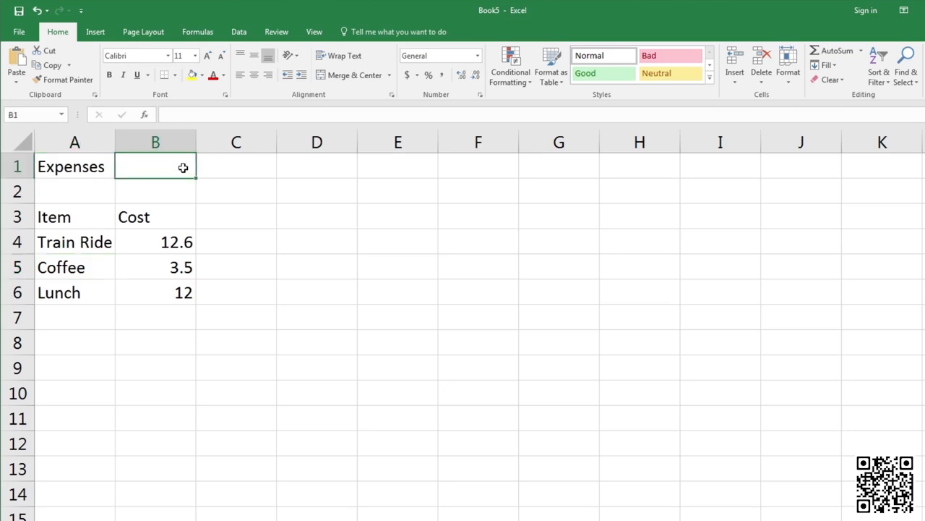
{"action": "type", "text": "12/"}
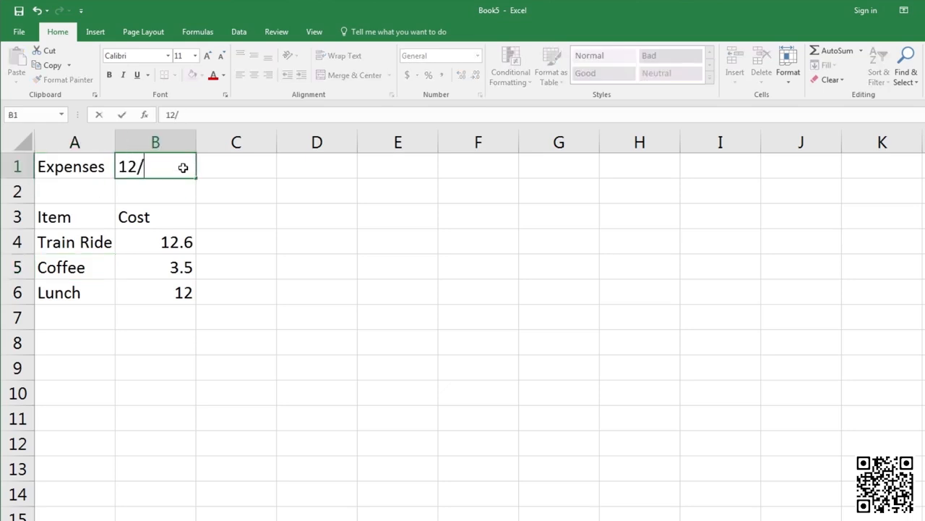
{"action": "type", "text": "04/2017"}
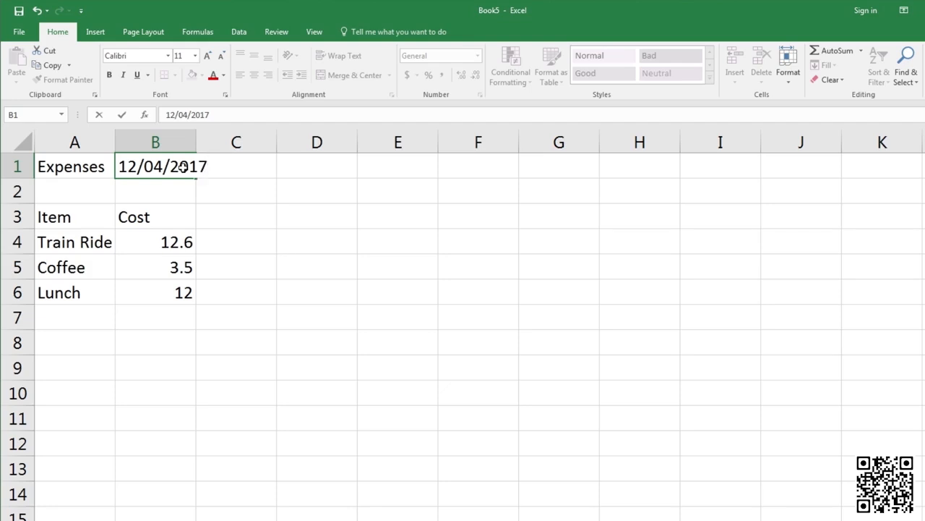
{"action": "key", "text": "Return"}
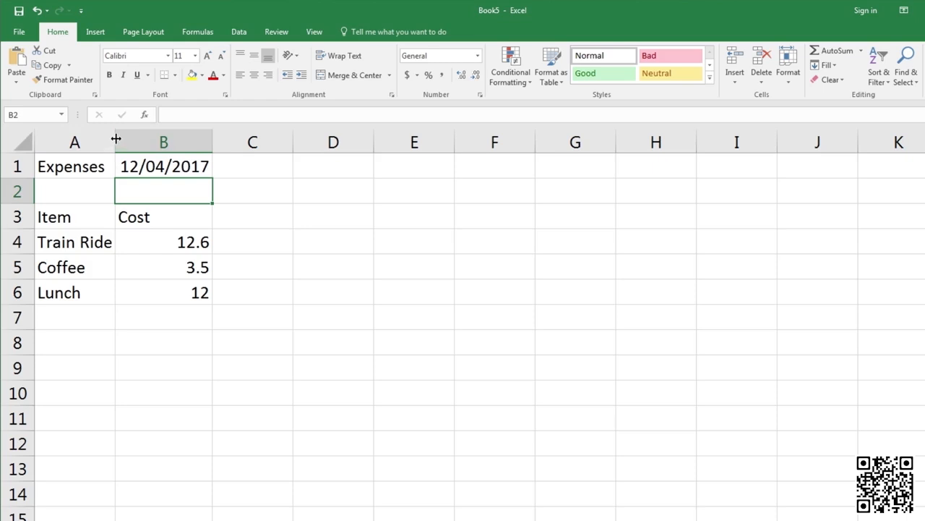
Widen column A so item names such as Train Ride fit
{"action": "left_click_drag", "start_coordinate": [115, 139], "coordinate": [159, 139]}
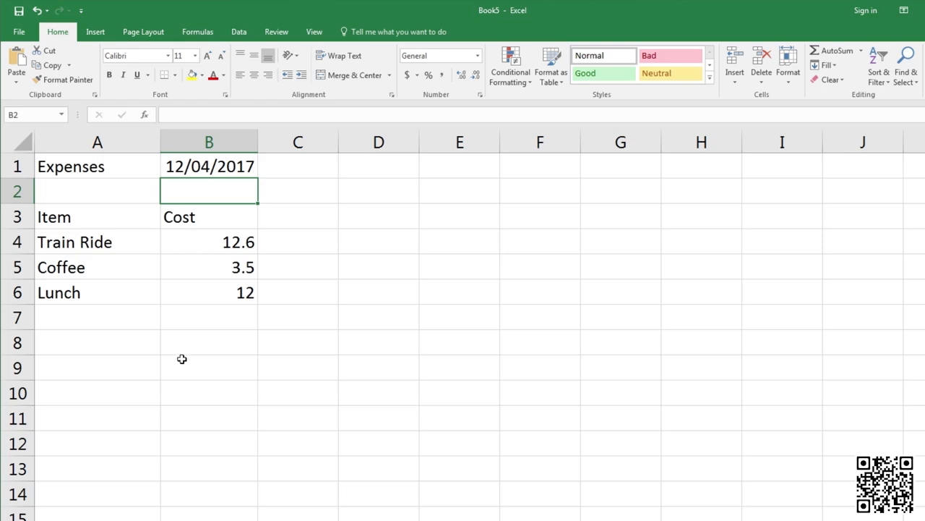
Put an AutoSum of B4:B6 in B7, giving a 28.1 total
{"action": "left_click", "coordinate": [202, 316]}
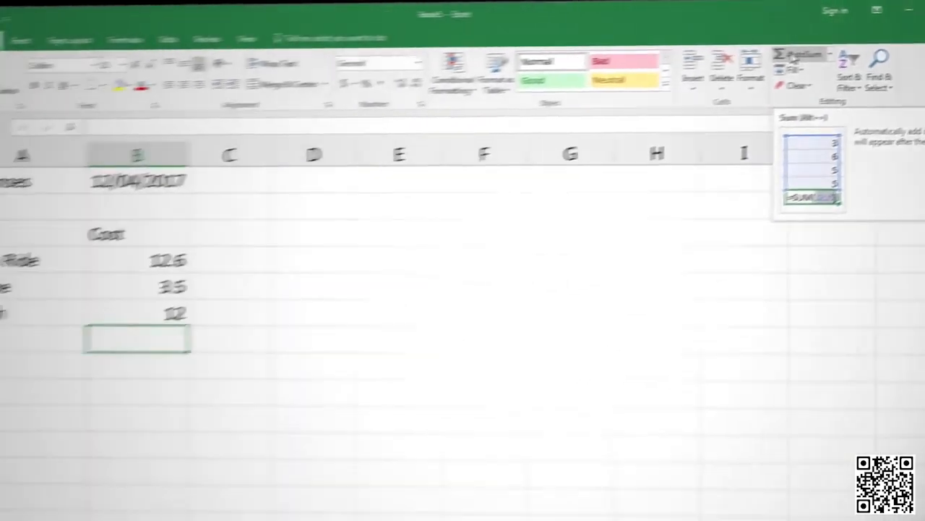
{"action": "left_click", "coordinate": [622, 66]}
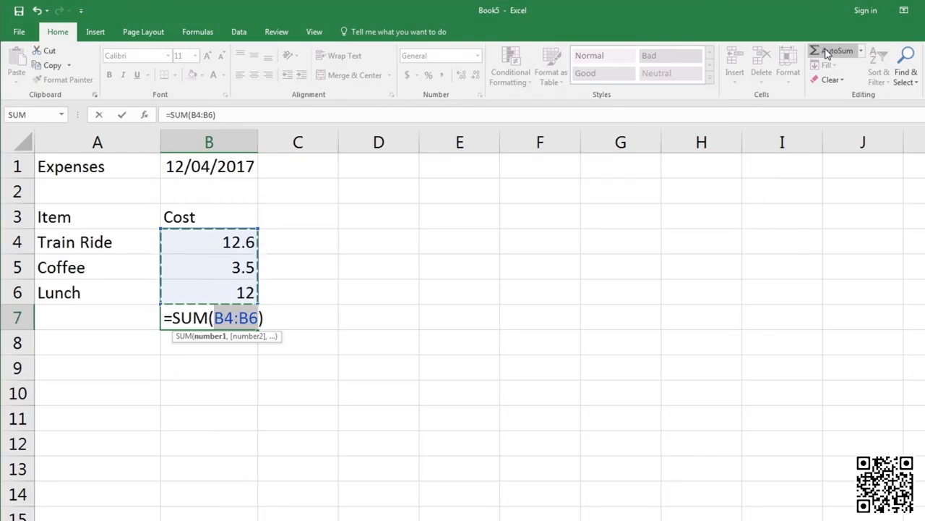
{"action": "key", "text": "Return"}
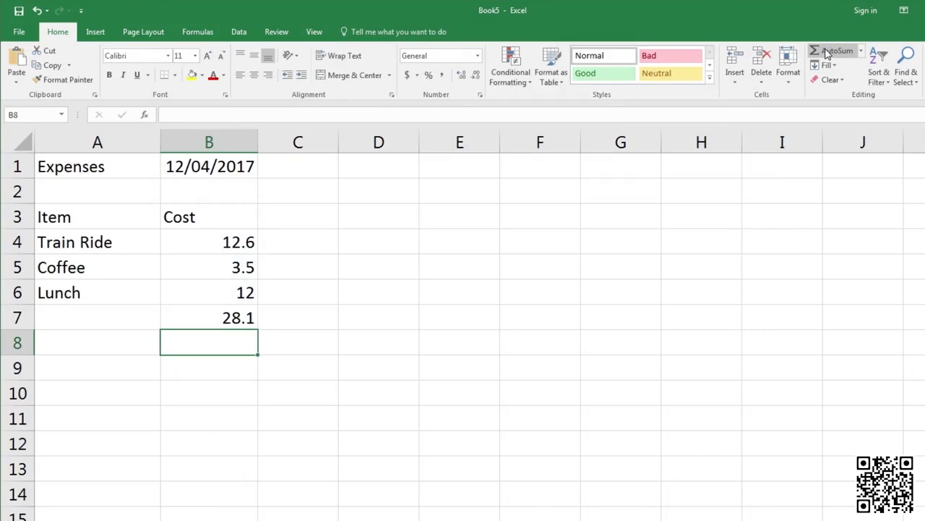